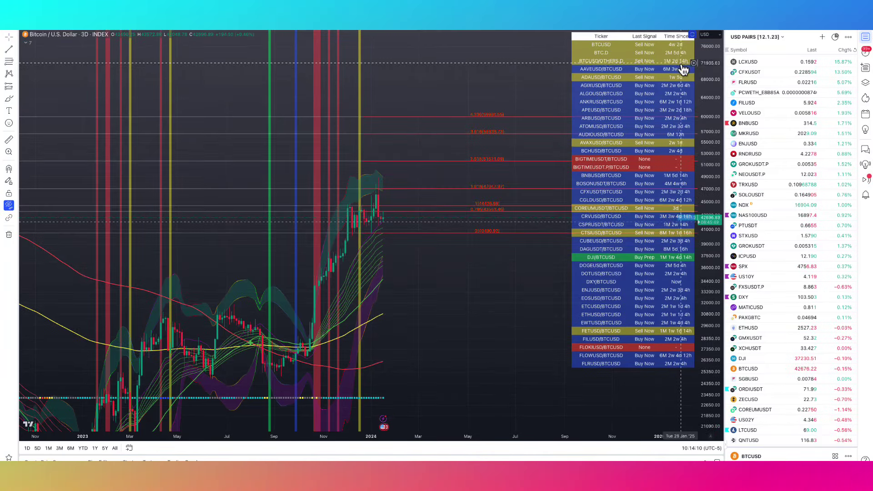
Step: Hide the USD pairs watchlist so the Bitcoin chart takes the full width
scroll(581, 108, "down", 1)
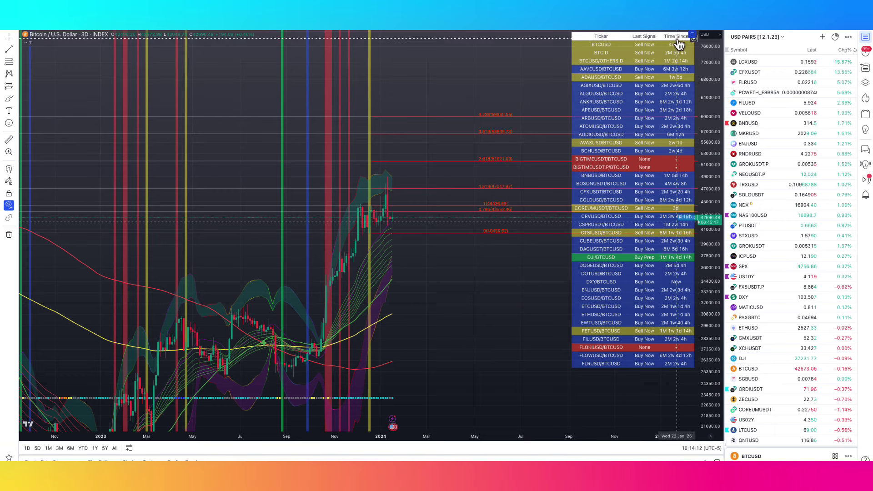
left_click(864, 37)
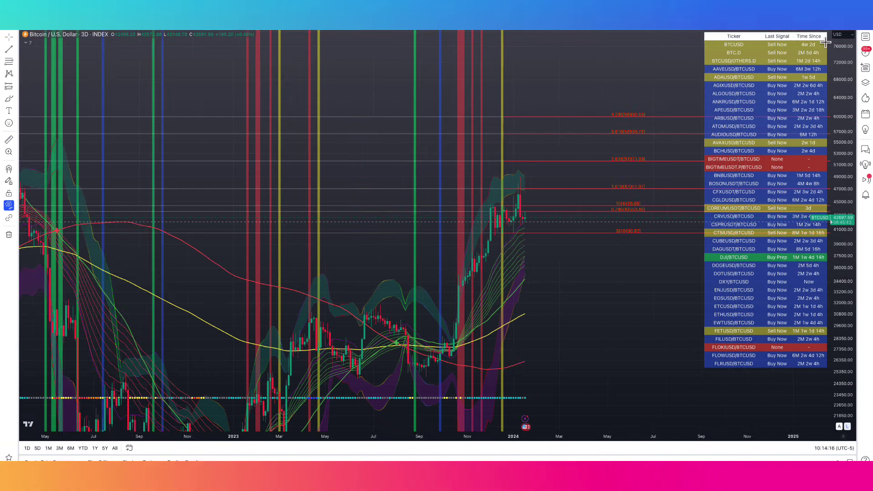
Step: Examine the 3-day Bitcoin chart's recent candles, moving averages and Fibonacci levels against the price action since late 2021
scroll(700, 104, "up", 3)
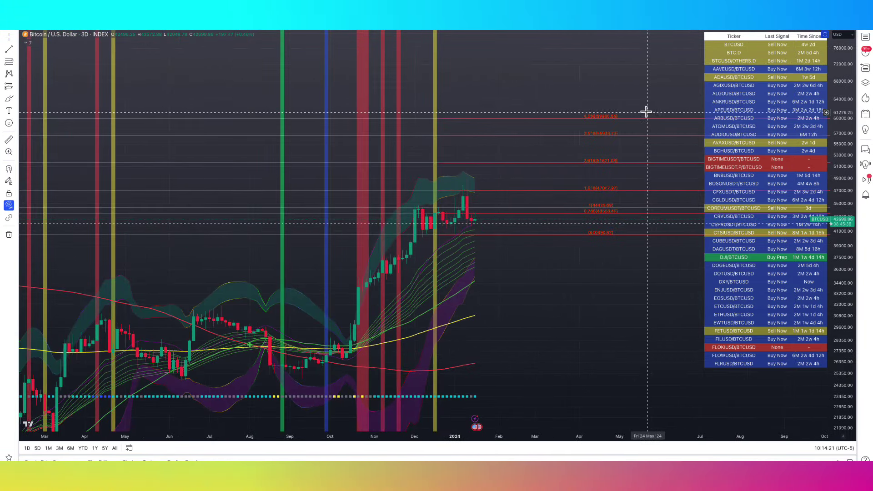
scroll(746, 144, "down", 2)
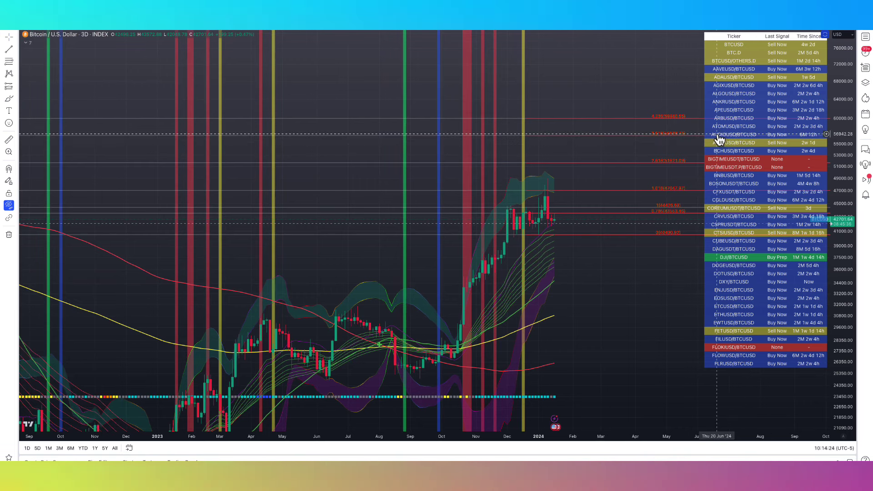
left_click_drag(713, 127, 692, 123)
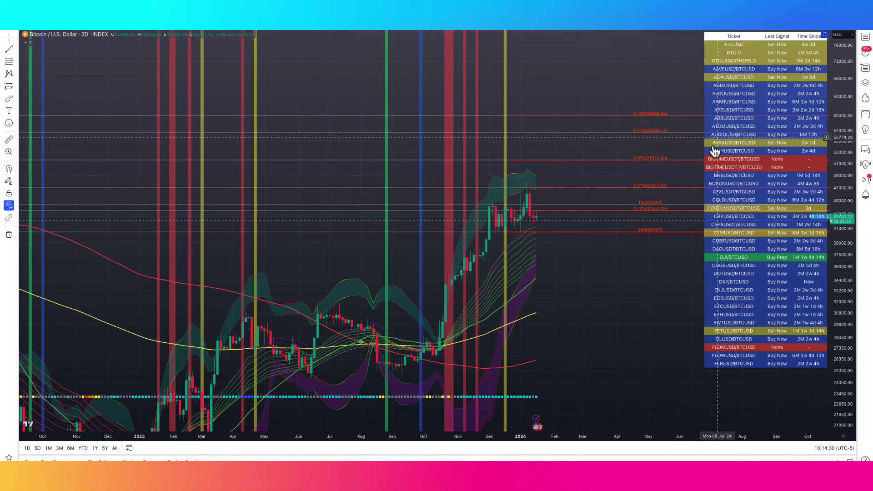
scroll(710, 177, "down", 1)
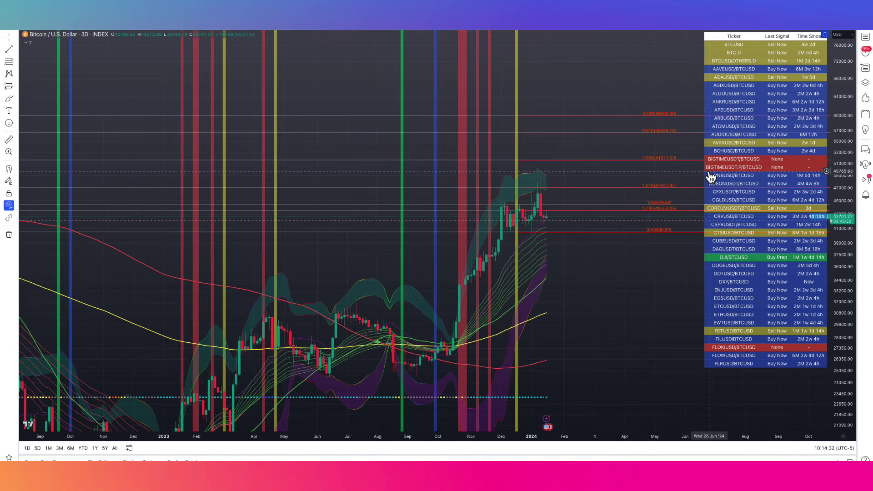
left_click_drag(683, 160, 663, 141)
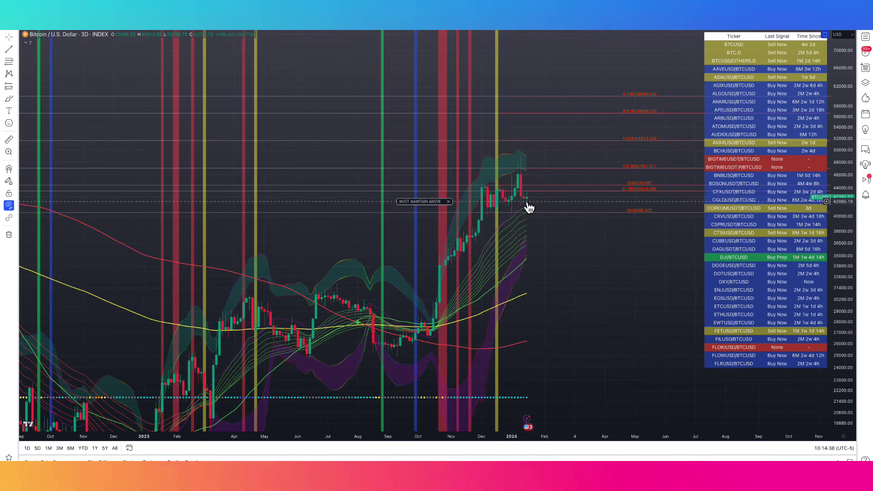
scroll(532, 223, "down", 3)
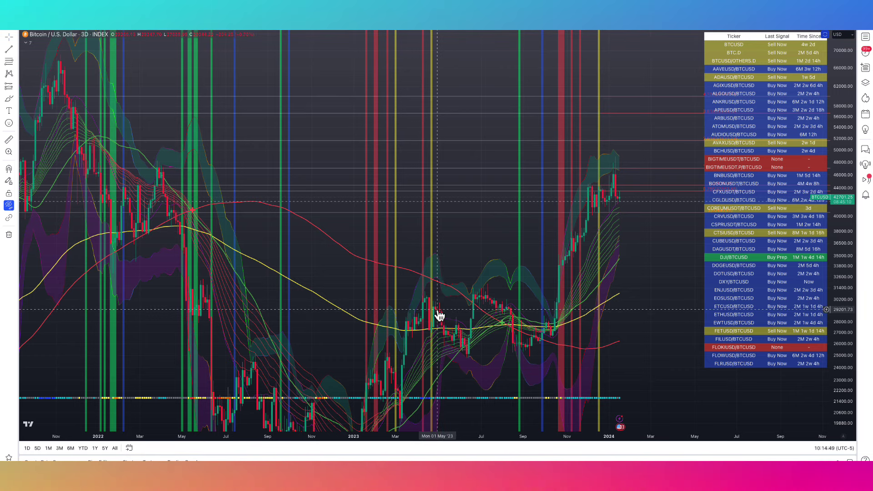
left_click_drag(437, 317, 440, 341)
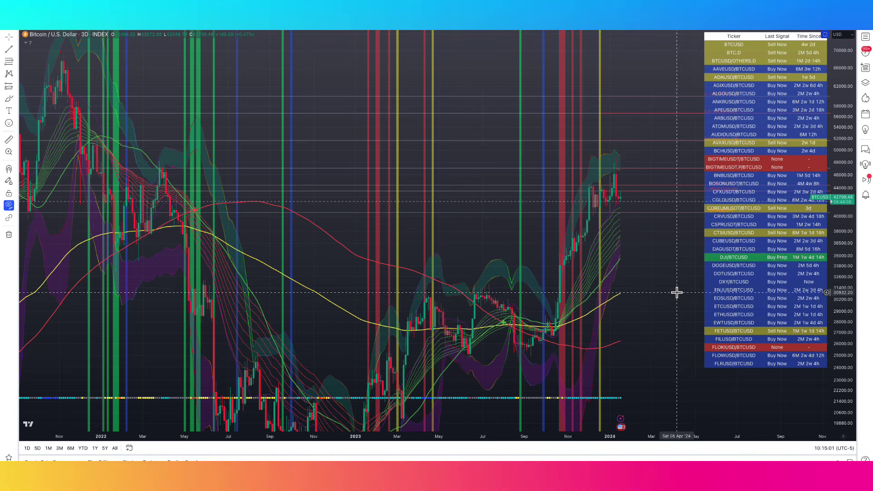
scroll(677, 292, "up", 2)
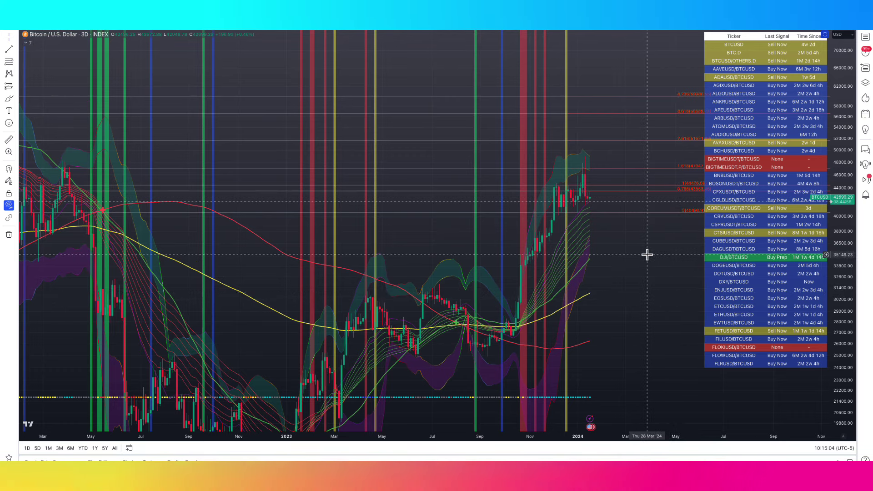
Step: Brush a projected path from the latest candle up to about 46,000 and down to about 37,000, marking its peak and low
left_click_drag(648, 265, 598, 276)
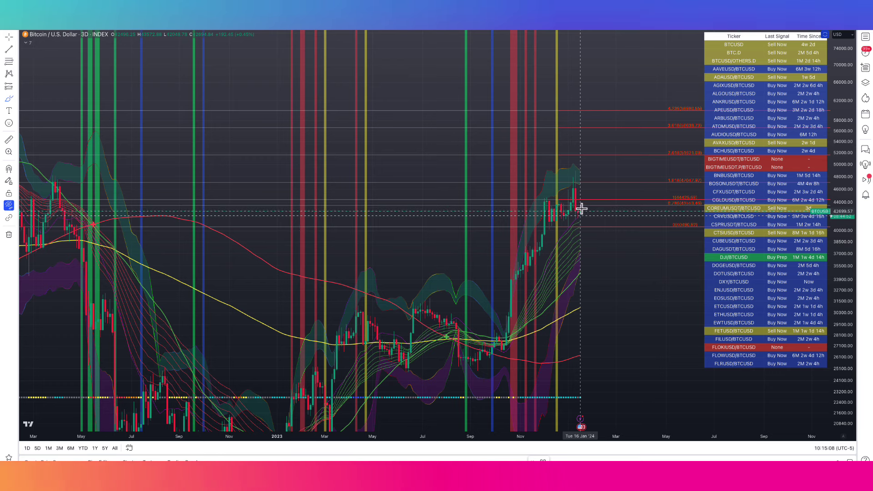
left_click_drag(582, 209, 596, 194)
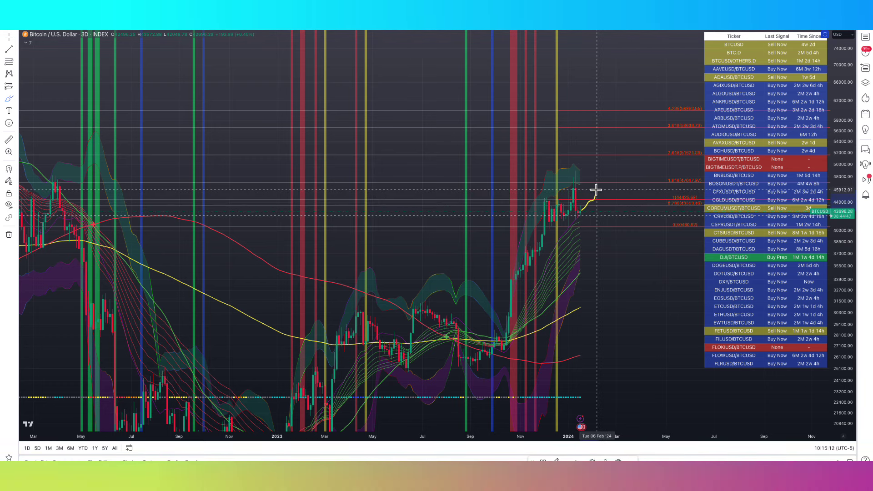
left_click_drag(596, 190, 607, 200)
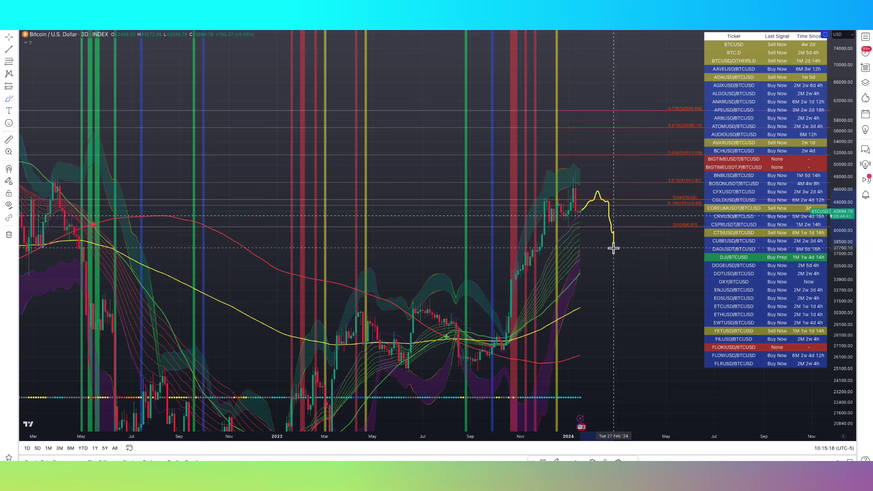
mouse_move(614, 257)
left_mouse_down()
mouse_move(607, 256)
mouse_move(615, 255)
left_mouse_up()
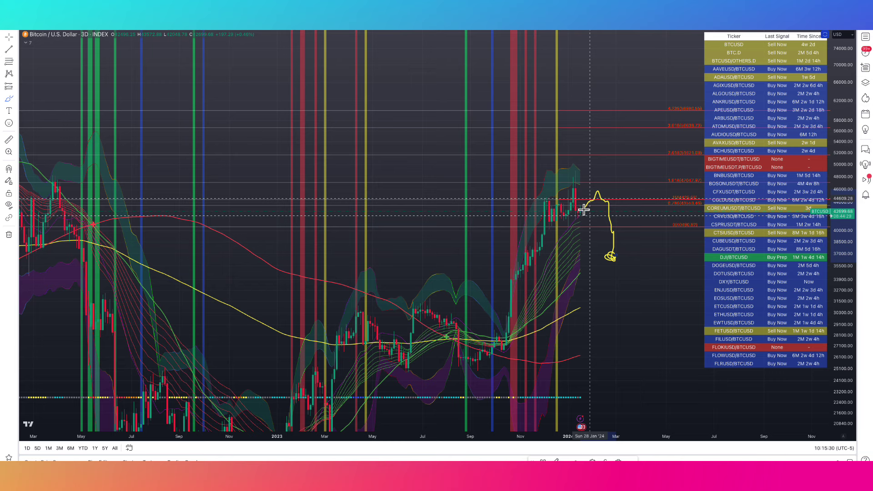
mouse_move(582, 210)
left_mouse_down()
mouse_move(600, 192)
mouse_move(592, 195)
left_mouse_up()
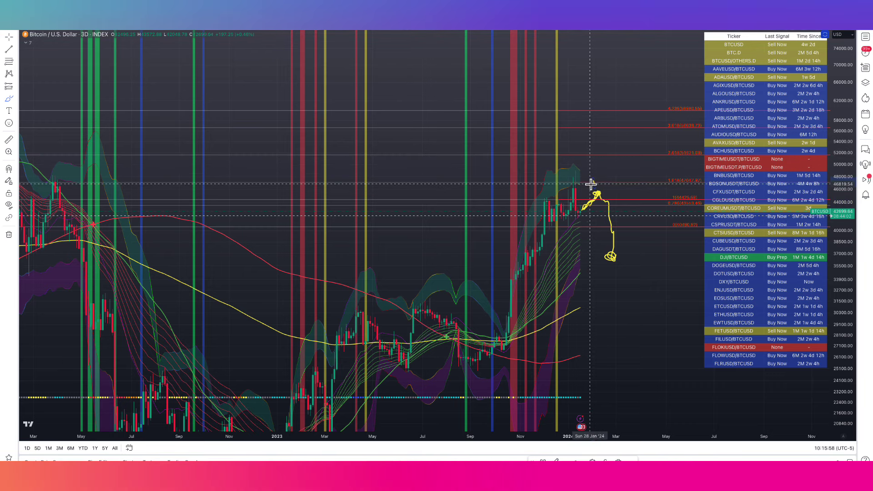
left_click_drag(591, 184, 598, 186)
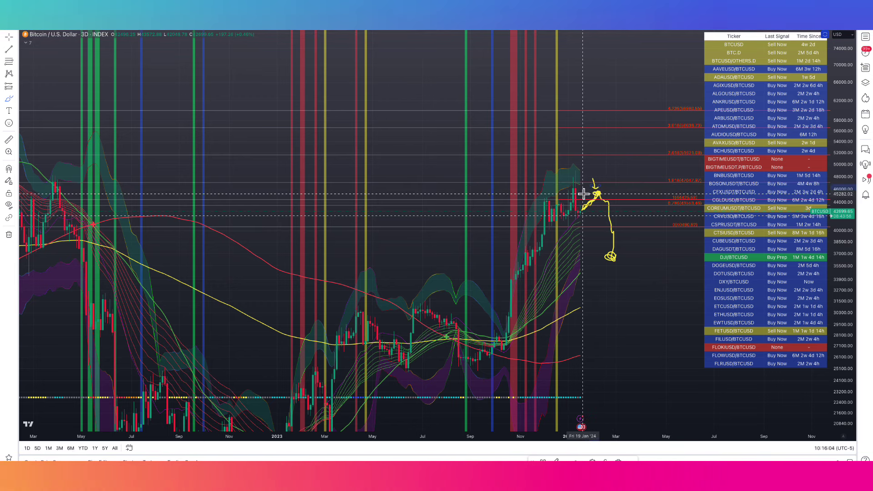
Step: Examine the Bitcoin price history back to 2021 in comparison with the projected path
scroll(609, 205, "up", 2)
scroll(553, 212, "down", 3)
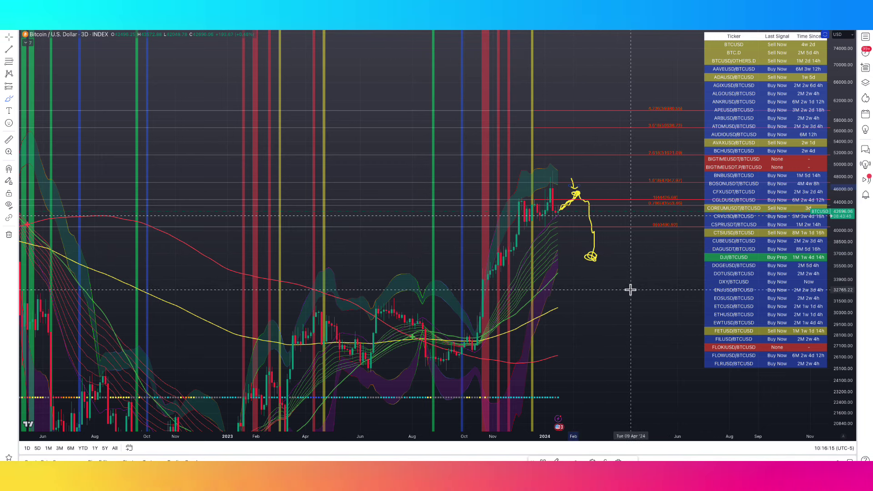
scroll(607, 281, "down", 5)
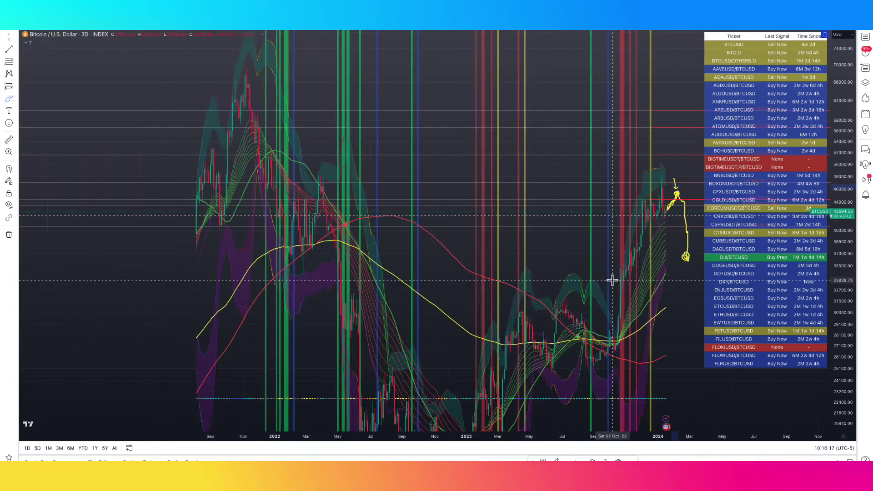
left_click_drag(848, 233, 848, 254)
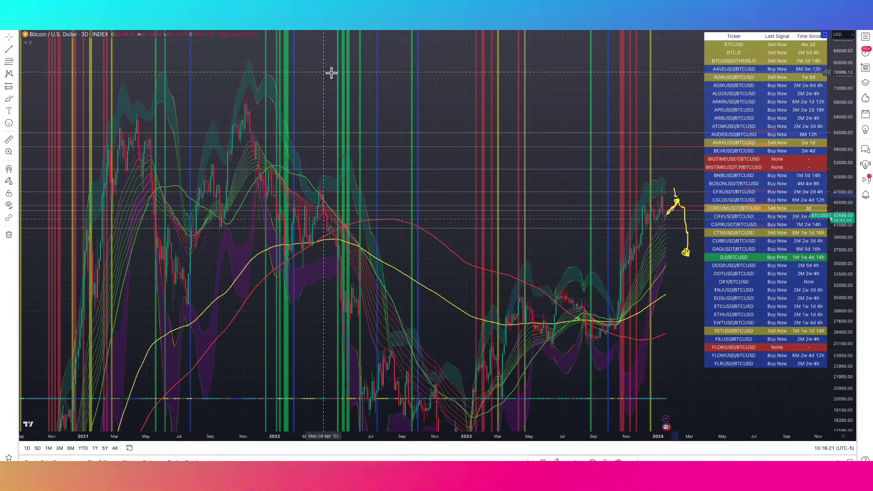
scroll(474, 93, "up", 3)
scroll(590, 126, "up", 2)
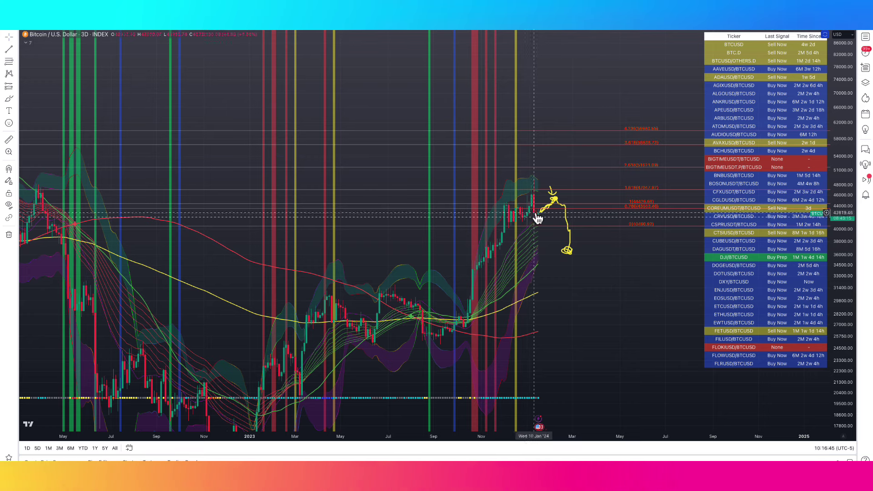
Step: Examine the latest candles and the projected path against the Fibonacci levels and the "MUST MAINTAIN ABOVE" line
right_click(545, 199)
left_click(542, 192)
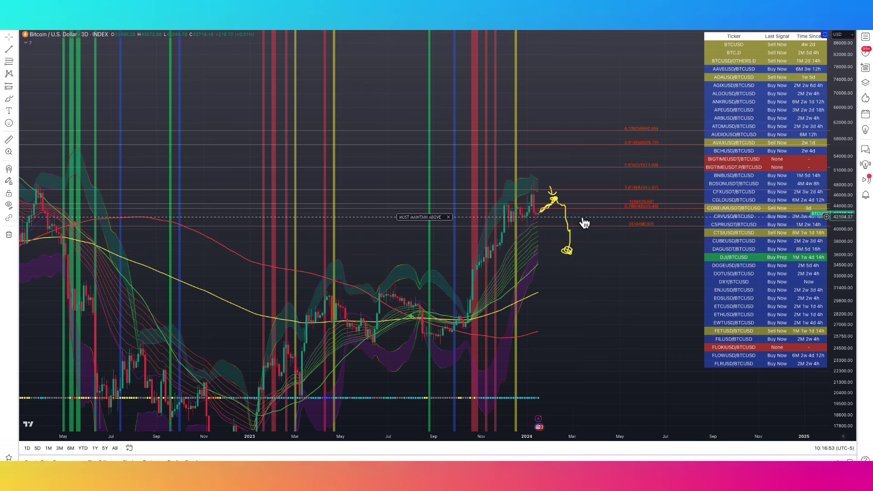
mouse_move(563, 222)
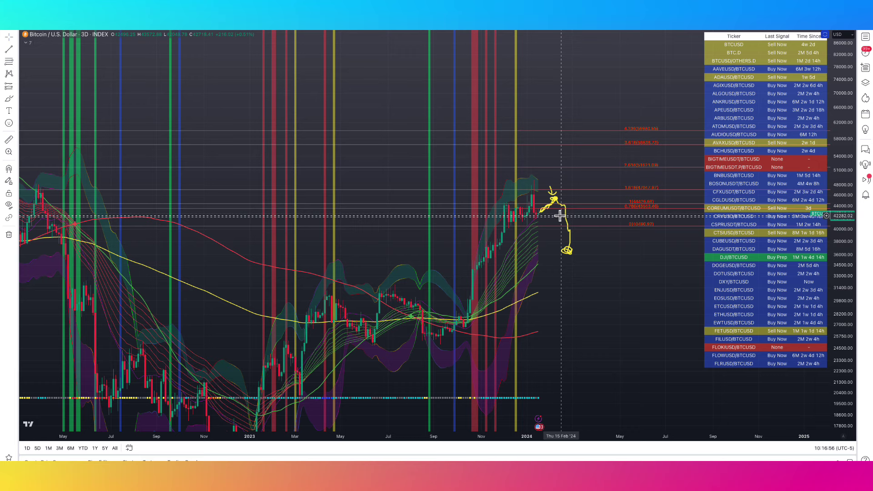
scroll(565, 260, "down", 2)
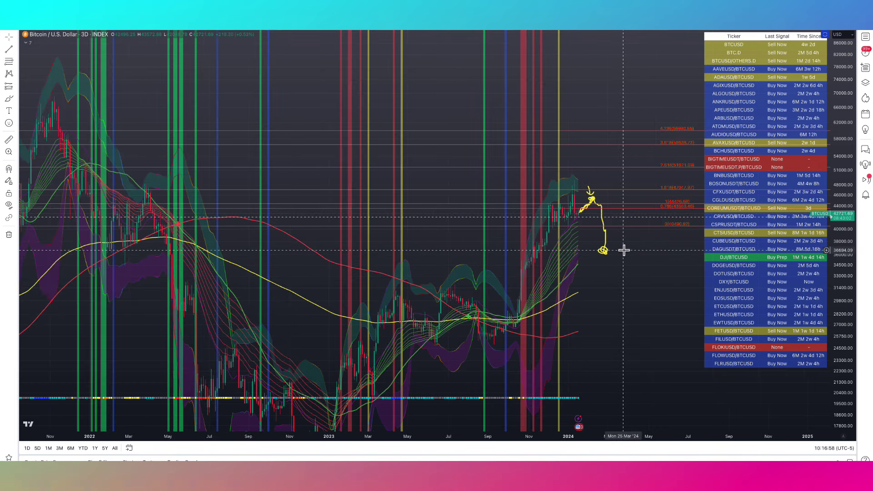
scroll(621, 250, "up", 2)
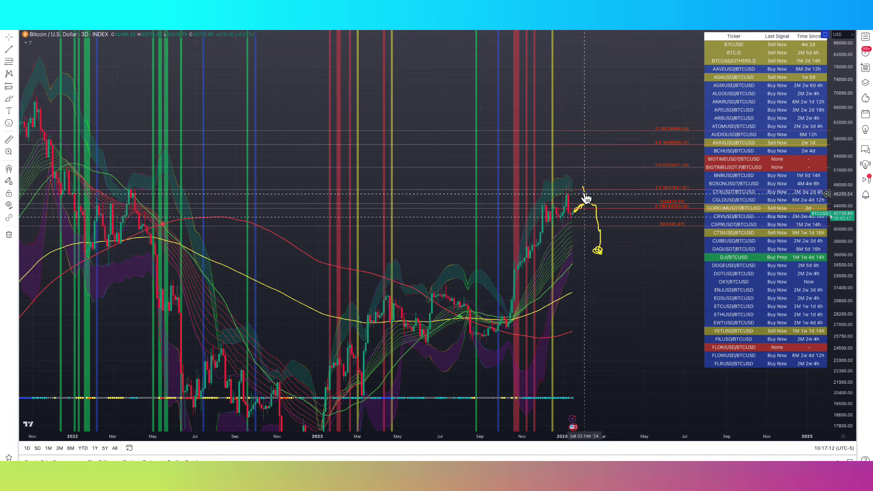
left_click_drag(583, 188, 585, 195)
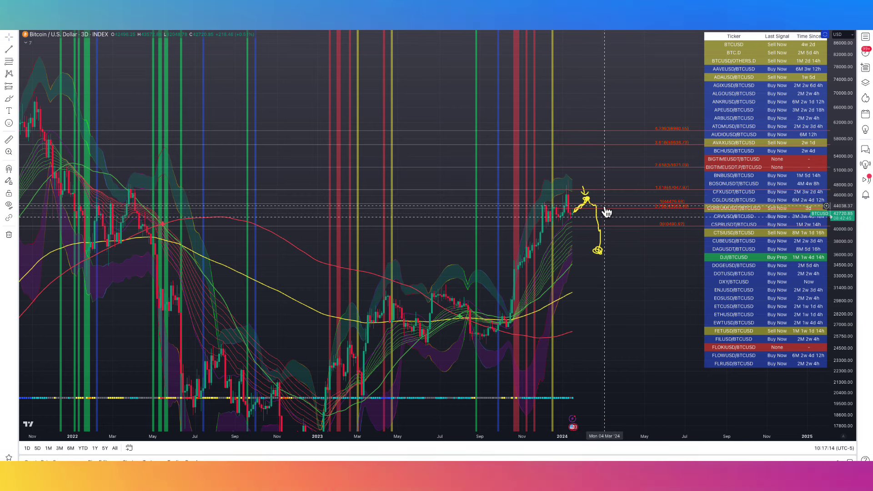
scroll(603, 205, "up", 1)
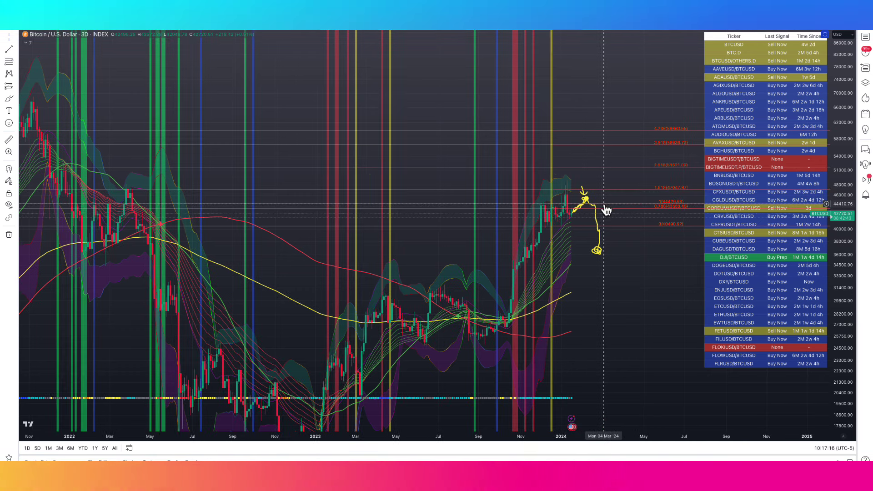
scroll(609, 230, "up", 3)
left_click_drag(617, 239, 708, 263)
scroll(711, 268, "up", 1)
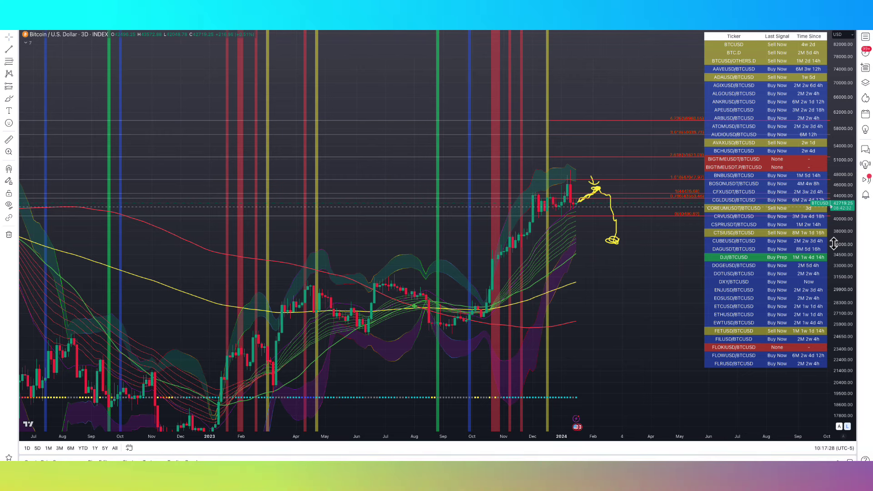
scroll(646, 224, "up", 1)
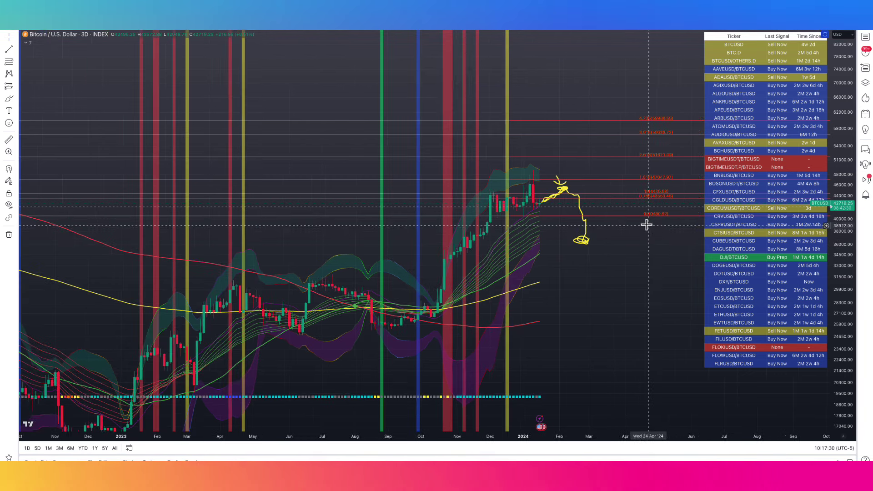
left_click_drag(635, 222, 630, 227)
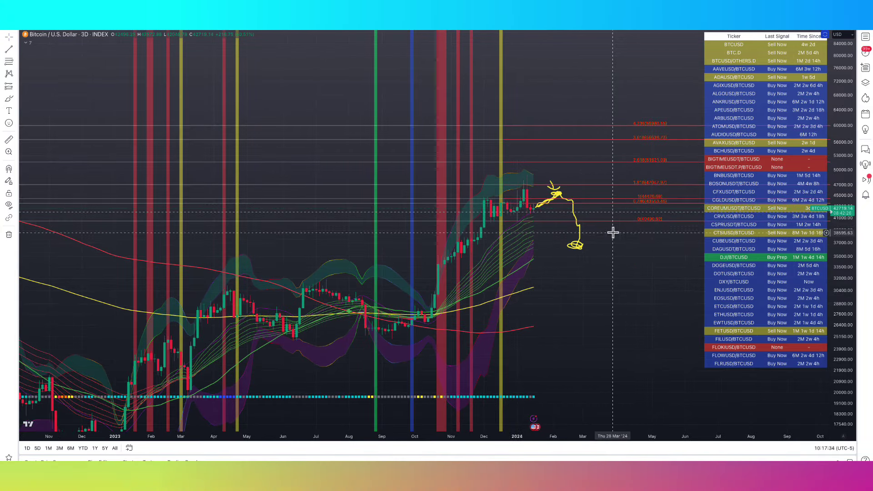
Step: Bring back the indicator panes below the Bitcoin price chart
double_click(635, 233)
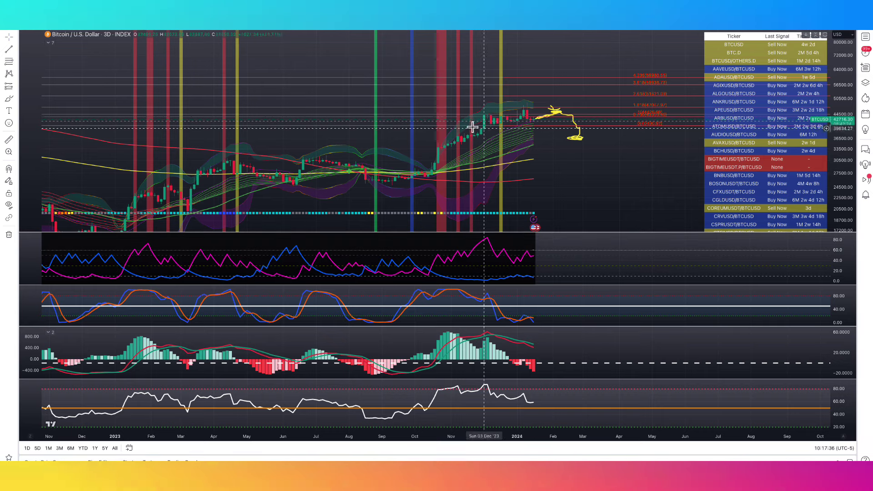
double_click(590, 185)
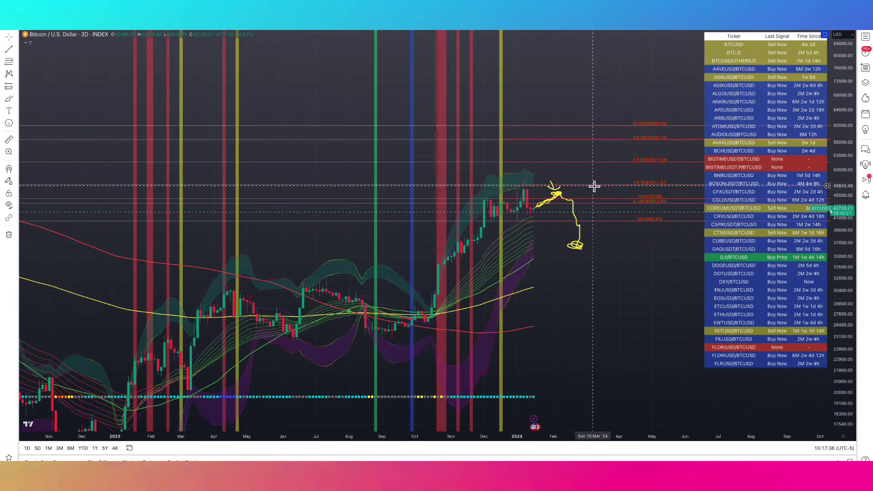
double_click(516, 292)
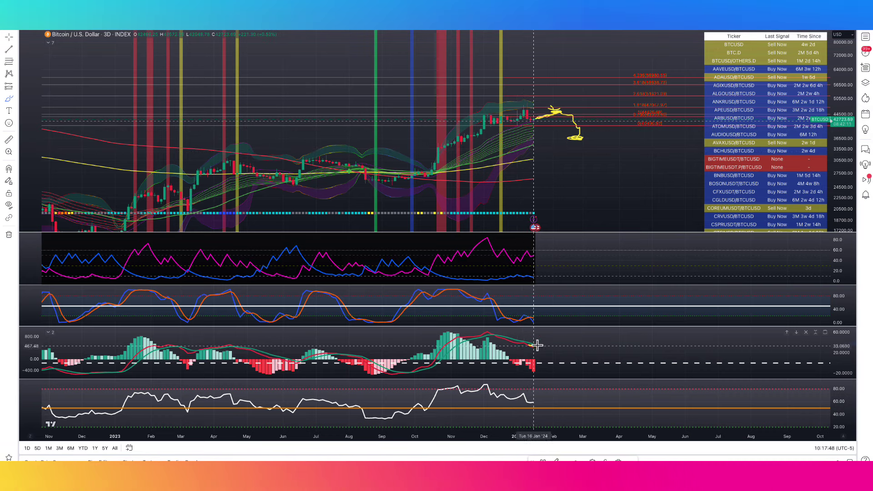
Step: Brush an upward hook at the end of the histogram indicator's lines and inspect it with that pane maximized
left_click_drag(530, 344, 537, 335)
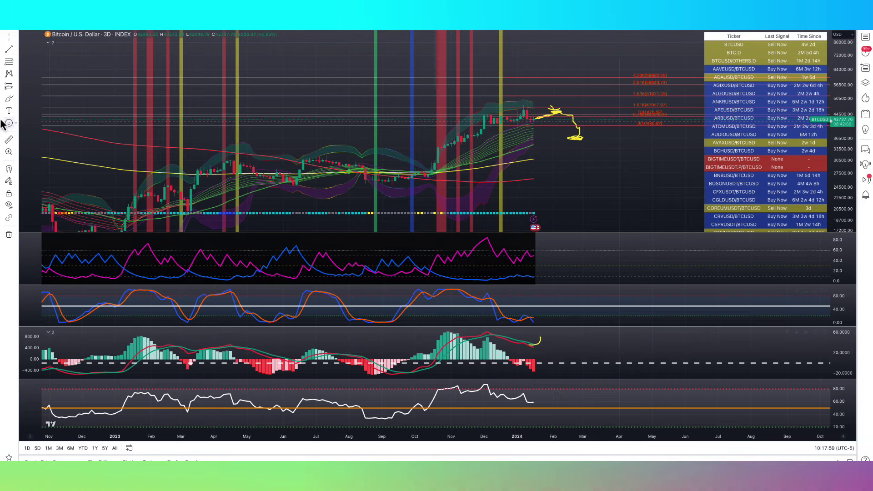
double_click(533, 355)
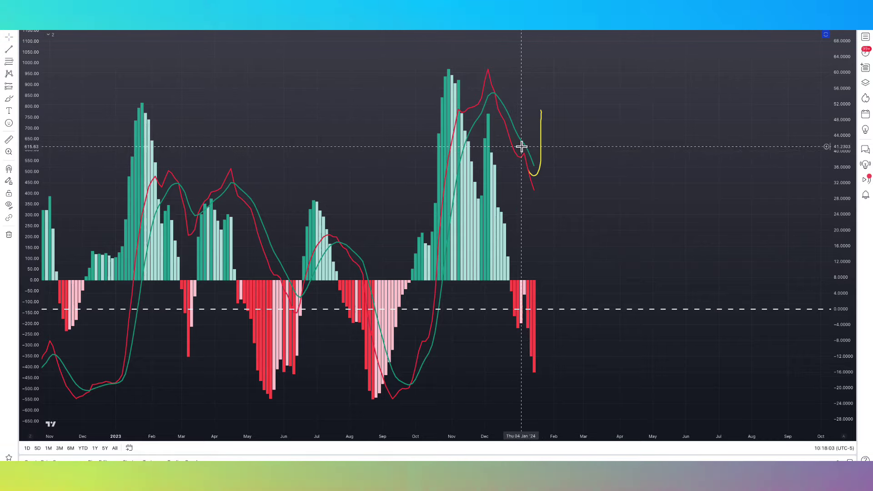
double_click(524, 122)
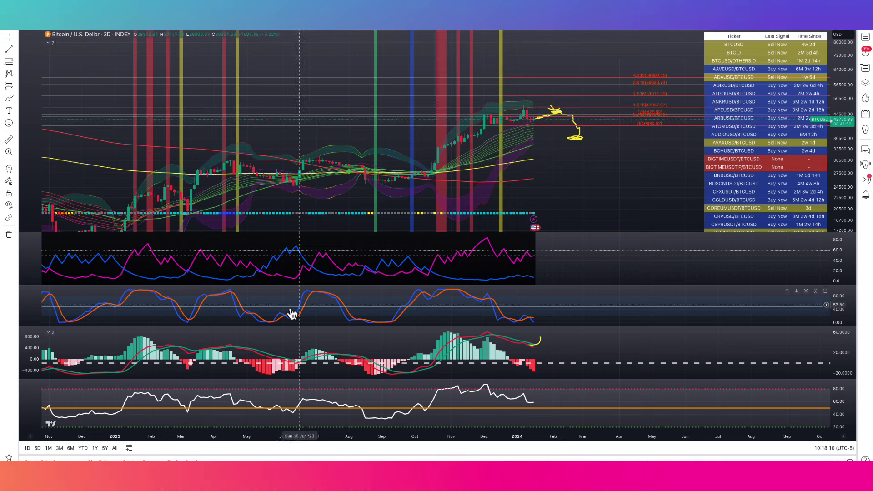
Step: Examine the 3-day Bitcoin chart around the projected path and expand its price pane to full height
left_click_drag(642, 150, 643, 162)
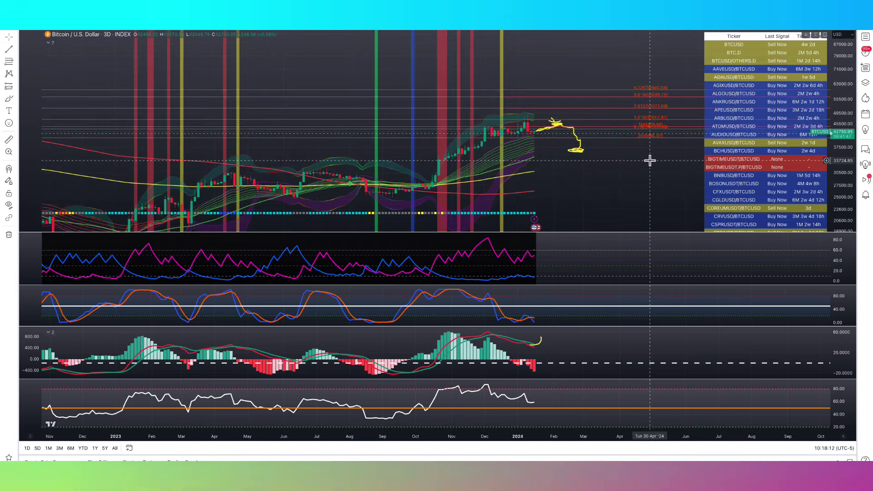
scroll(723, 181, "down", 1)
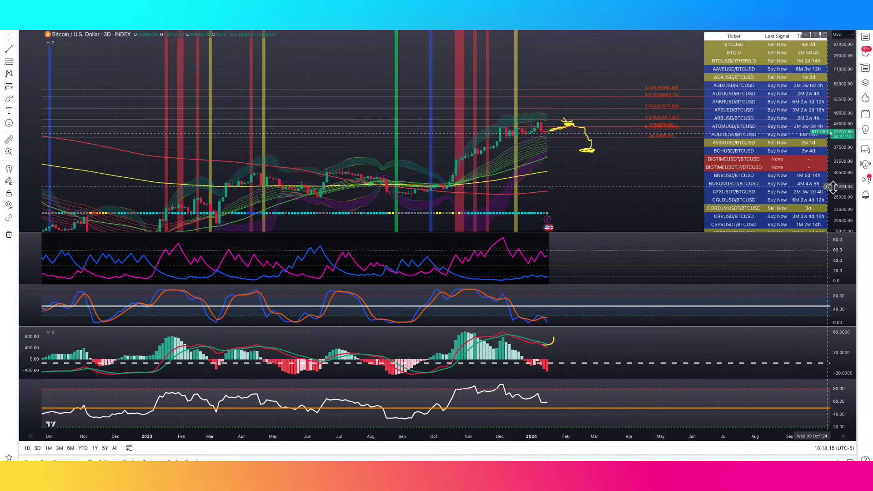
left_click_drag(833, 187, 818, 160)
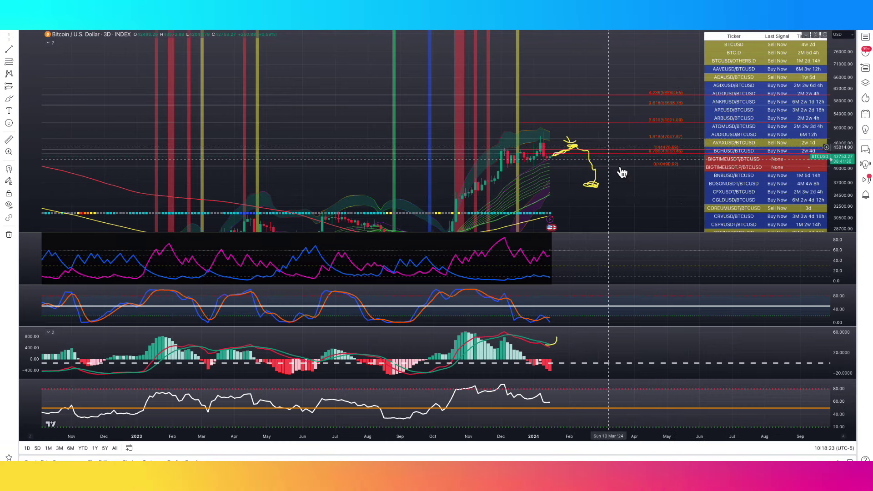
double_click(637, 201)
scroll(600, 198, "up", 2)
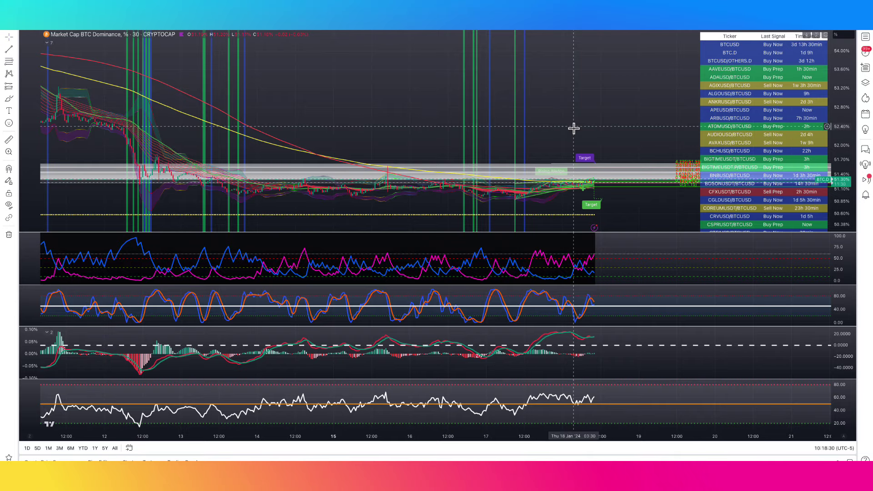
Step: Set the BTC Dominance chart to the daily timeframe and brush a projected small bounce followed by a drop to about 45%
left_click(351, 29)
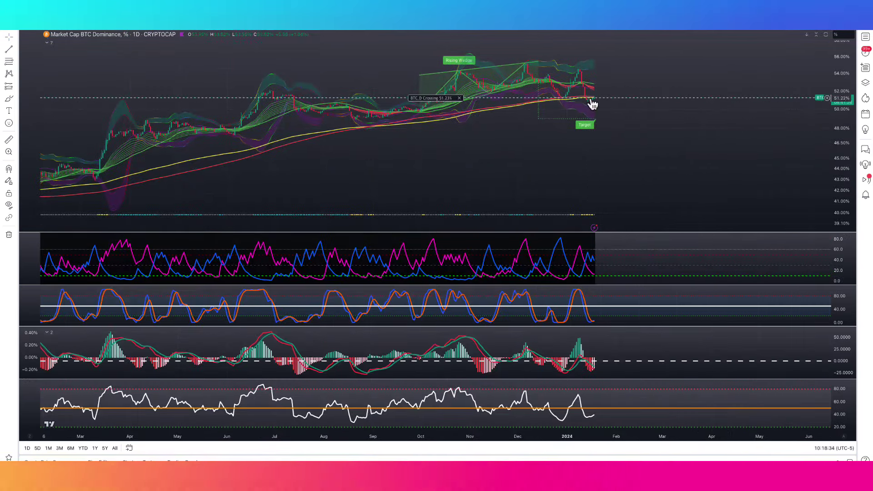
left_click(9, 102)
mouse_move(594, 138)
left_mouse_down()
mouse_move(603, 126)
mouse_move(611, 145)
left_mouse_up()
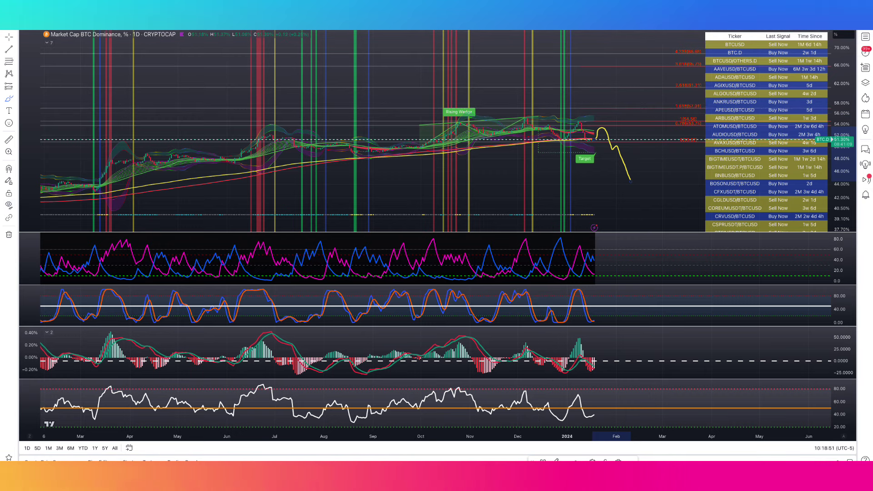
Step: Bring up the Coinbase Bitcoin chart and set it to the 1-hour timeframe
key("ctrl+Tab")
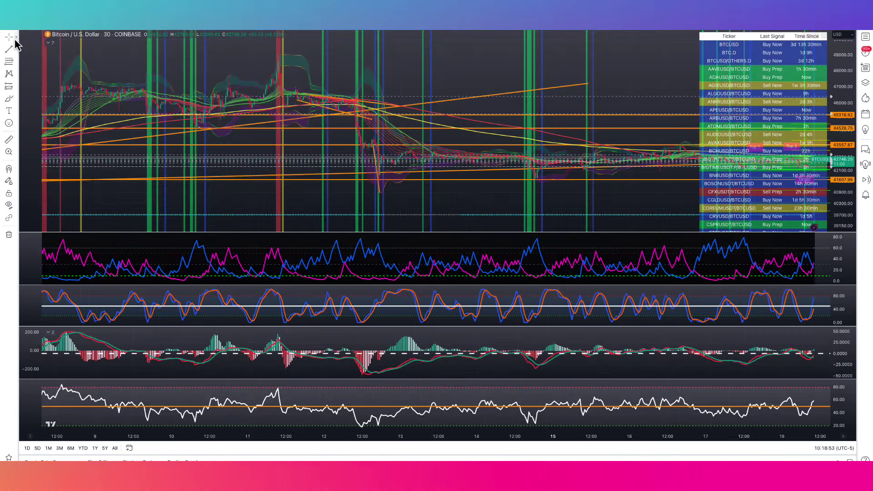
left_click_drag(443, 90, 296, 80)
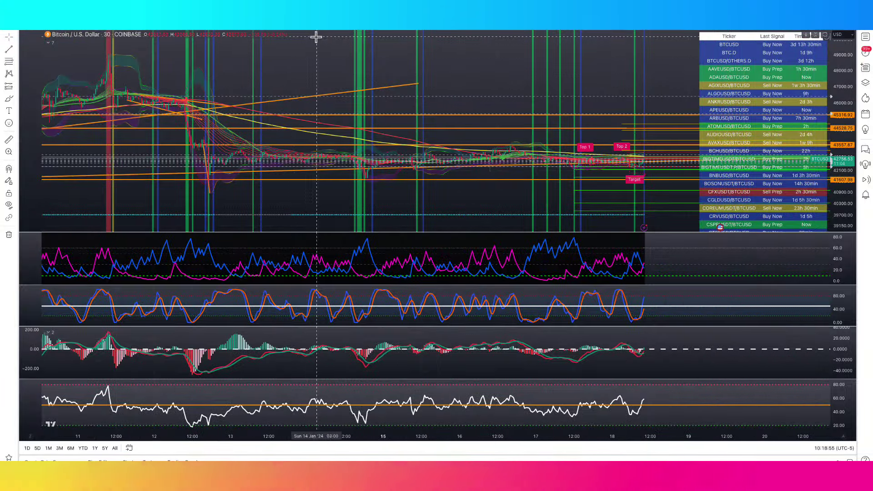
left_click(255, 28)
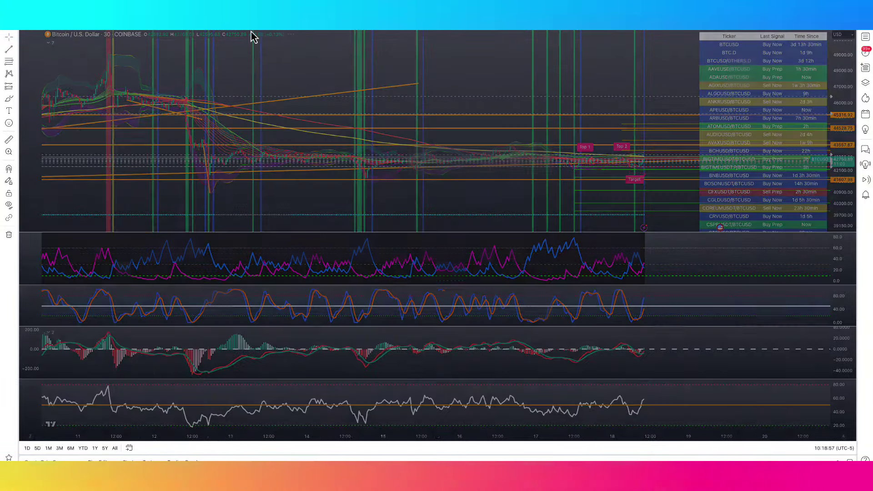
key("ctrl+Tab")
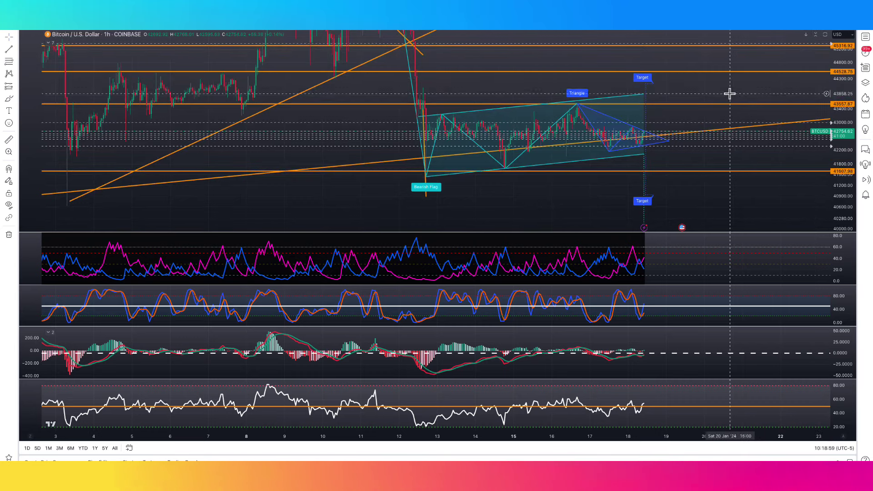
Step: Examine the Bearish Flag and Triangle patterns against the orange support and resistance lines, with the price pane maximized
left_click_drag(728, 90, 714, 132)
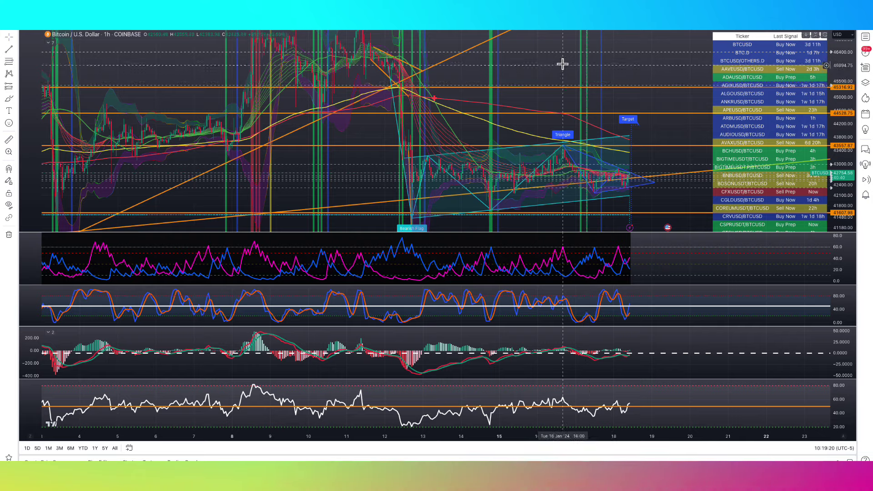
left_click_drag(280, 53, 311, 109)
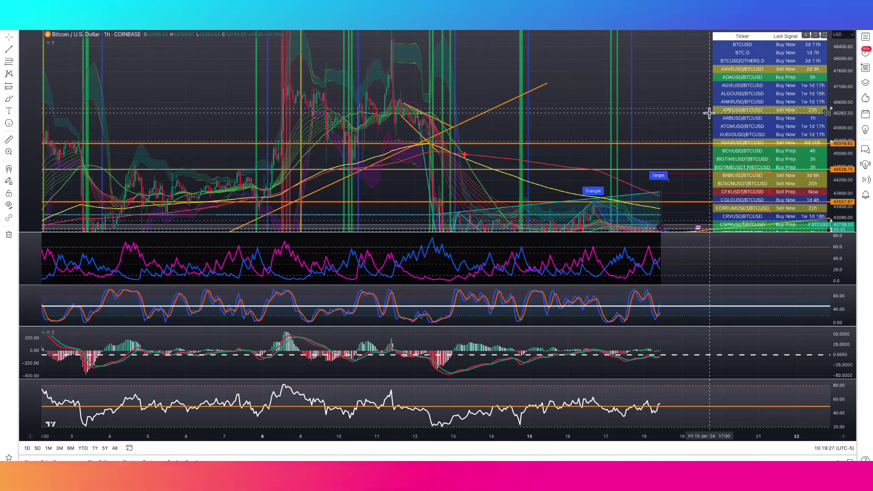
double_click(688, 121)
left_click_drag(690, 142, 626, 45)
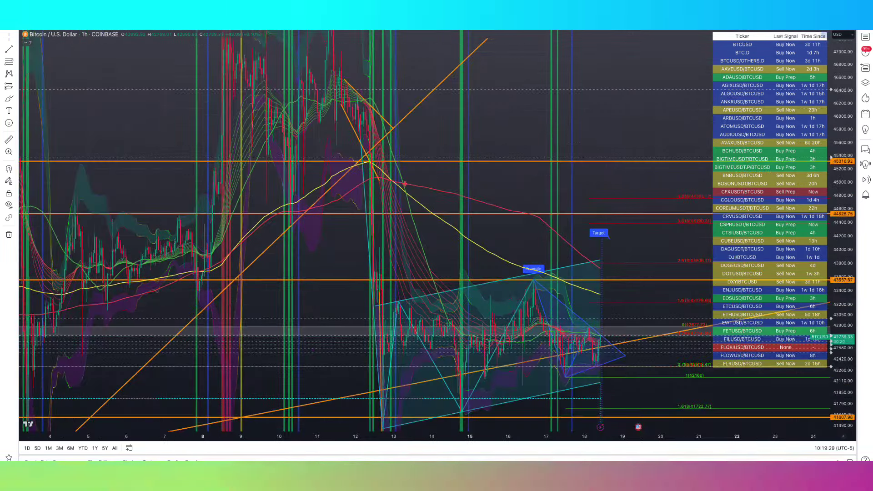
Step: Switch to Discord to review the BTC posts in the market-updates channel, and return to the TradingView charts
key("super+Tab")
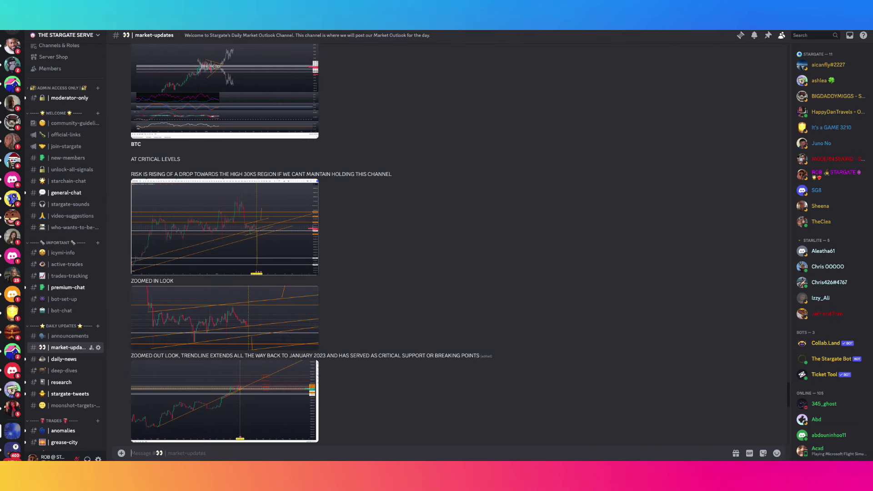
scroll(57, 331, "down", 3)
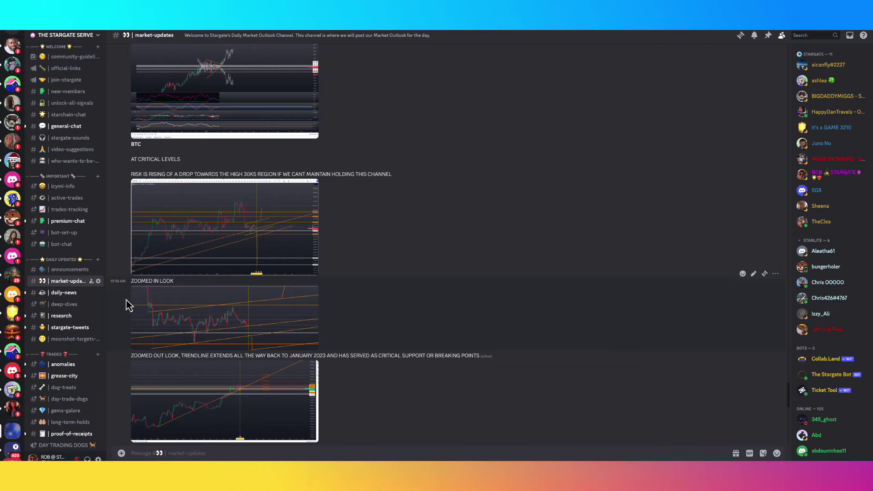
key("alt+Tab")
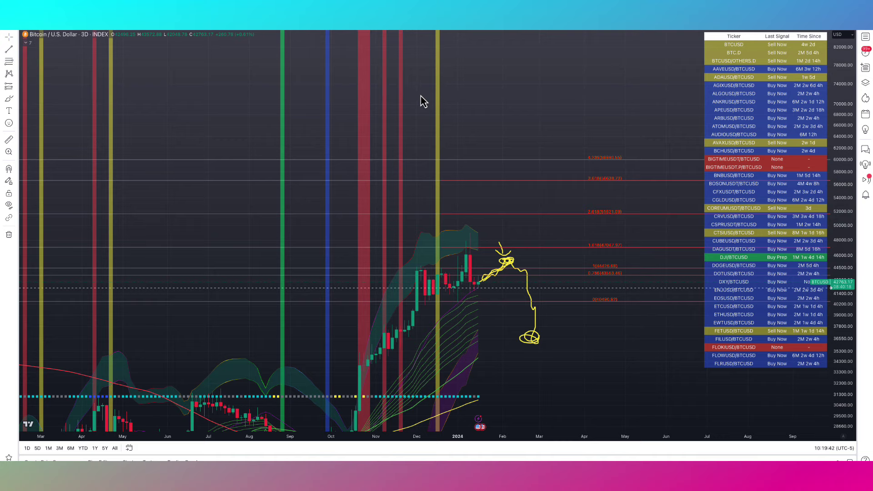
Step: Examine recent candles on the 3-day Crypto Total Market Cap Excluding BTC and ETH chart and compare them with Bitcoin's projected path
key("ctrl+Tab")
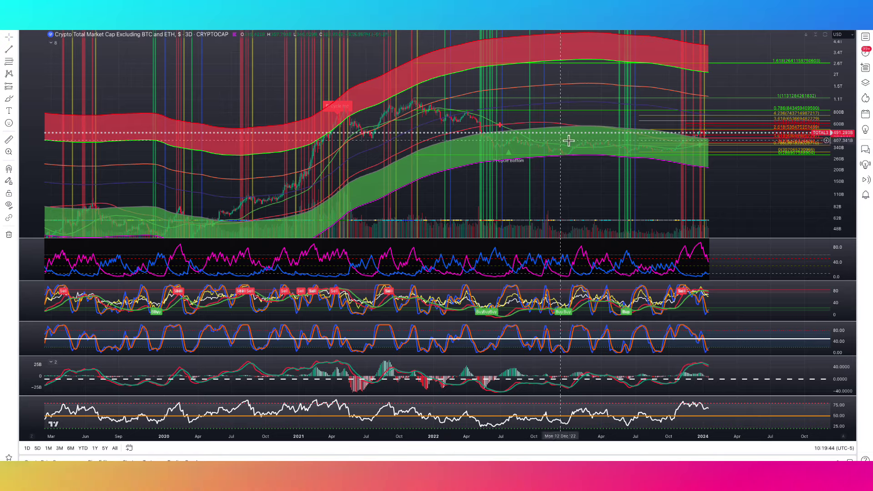
scroll(791, 58, "up", 5)
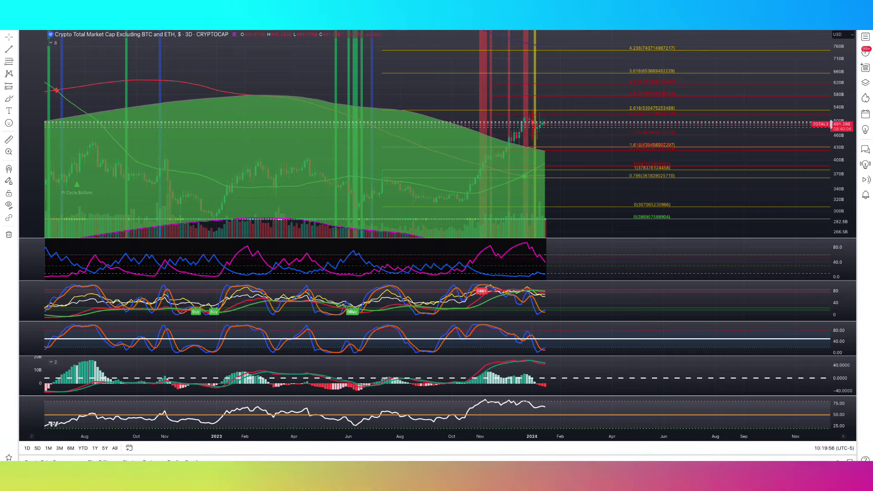
key("ctrl+Tab")
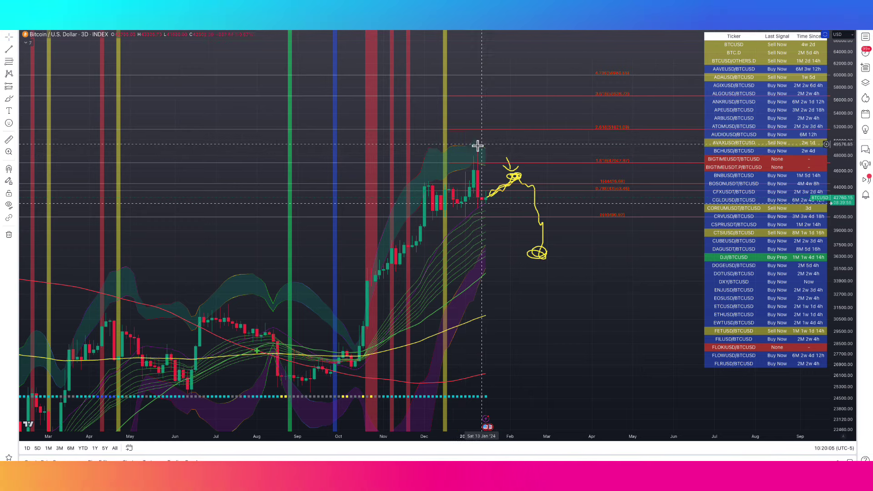
Step: On the market cap chart excluding BTC and ETH, brush a drop to the circled yellow 1.618 level and a curved rise to about 640B
key("ctrl+Tab")
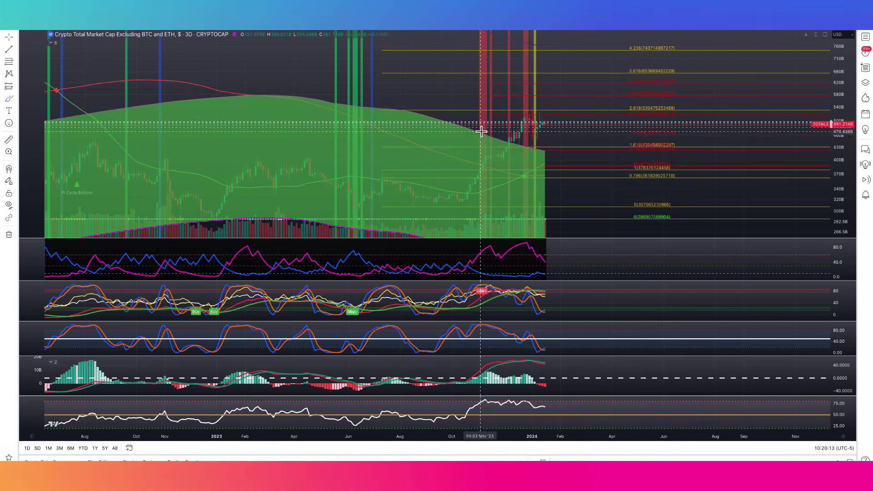
mouse_move(551, 124)
left_mouse_down()
mouse_move(555, 145)
mouse_move(544, 153)
left_mouse_up()
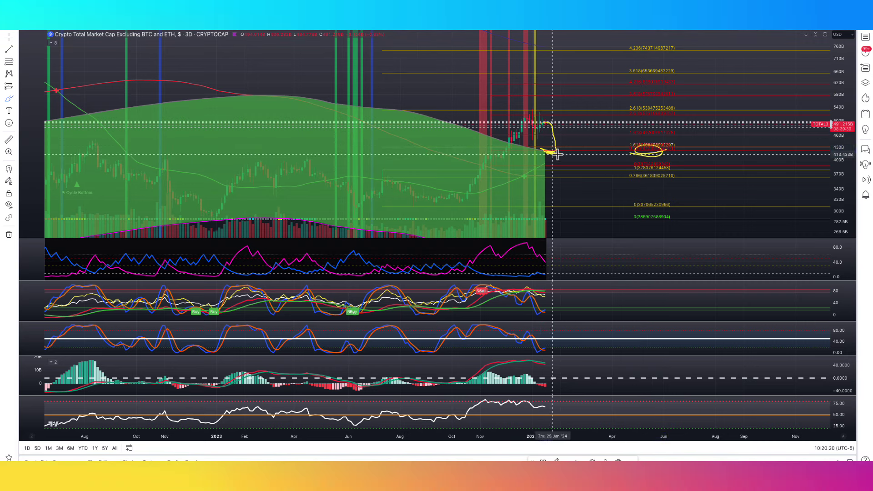
left_click_drag(603, 91, 607, 77)
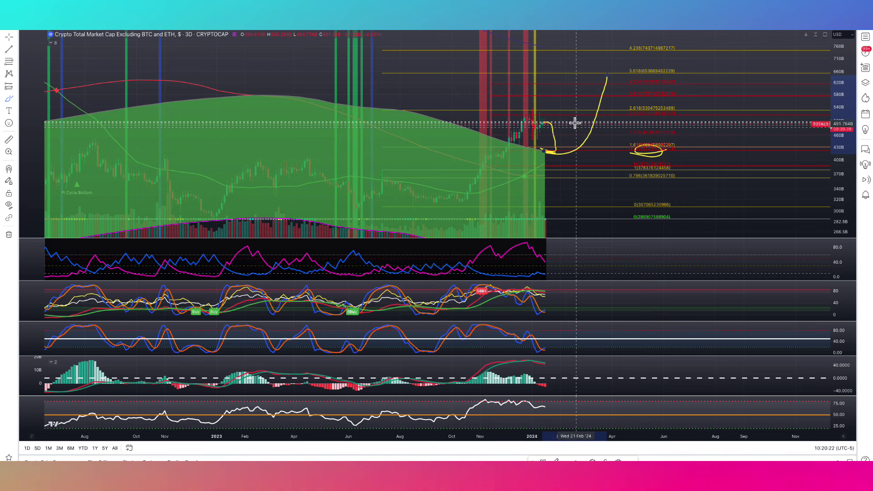
scroll(582, 118, "down", 1)
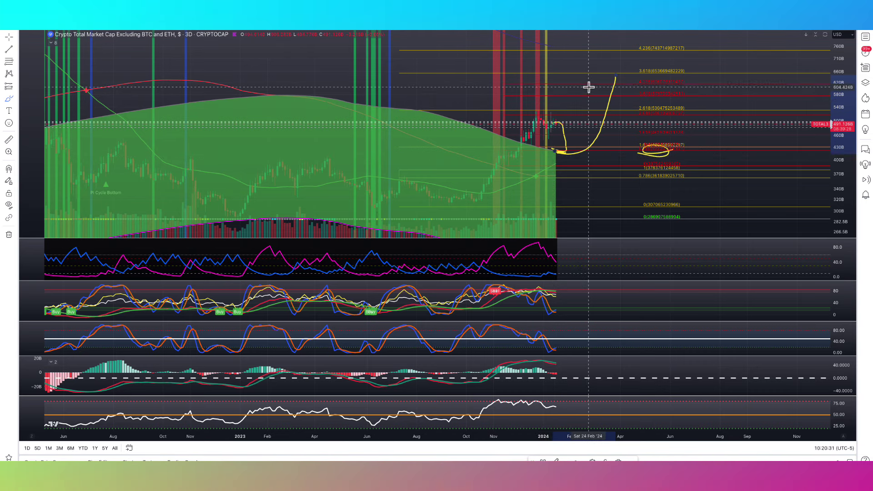
Step: Open the Crypto Total Market Cap Excluding Top 10 chart, sort the USD PAIRS watchlist by highest percentage change and look through it
key("ctrl+Tab")
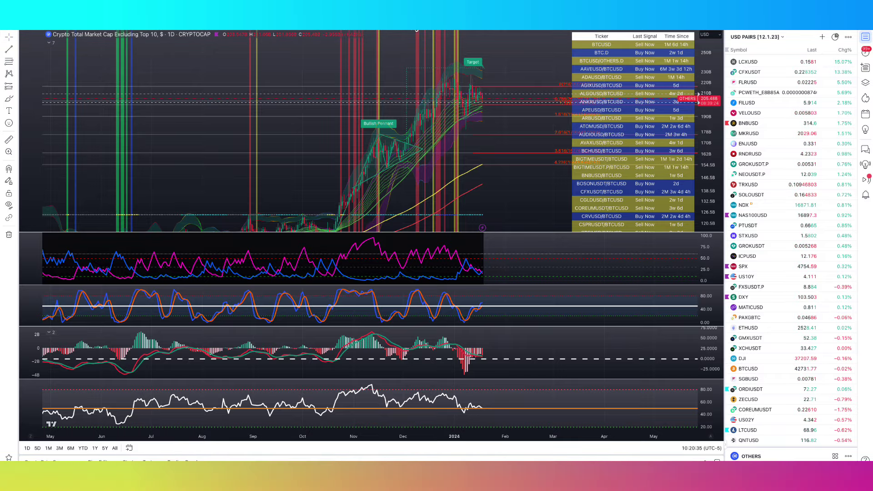
left_click(842, 50)
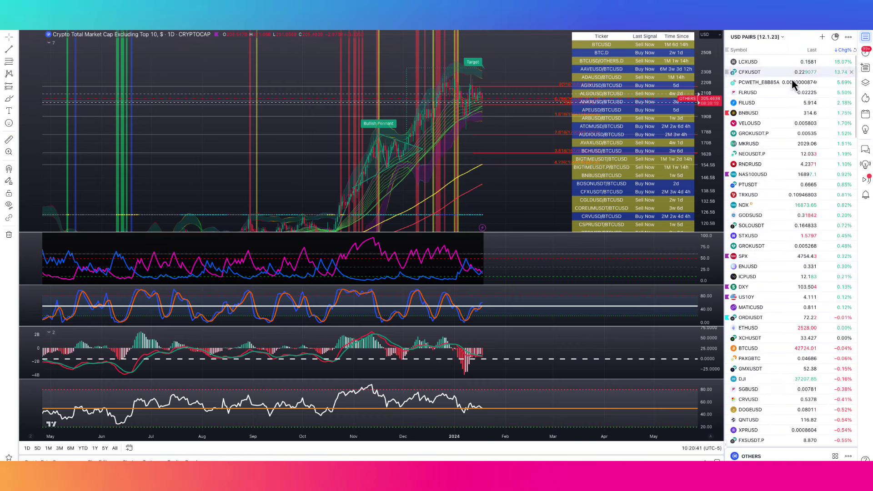
scroll(804, 156, "down", 10)
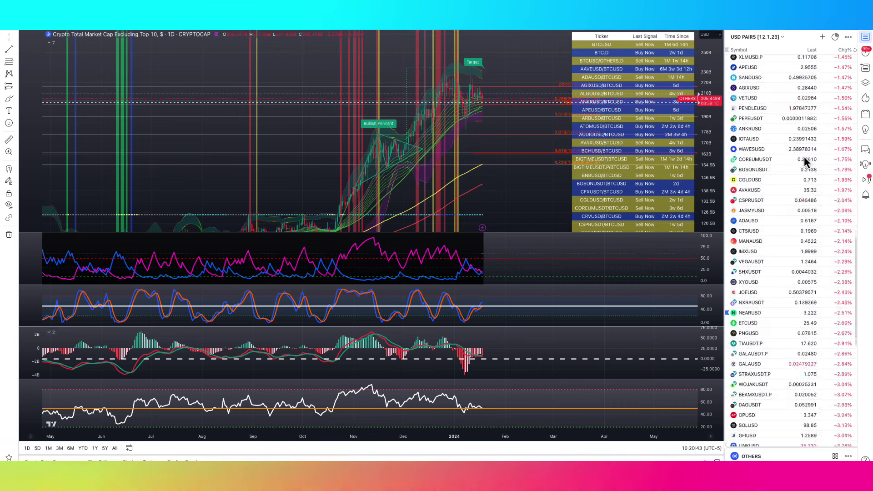
scroll(782, 155, "up", 8)
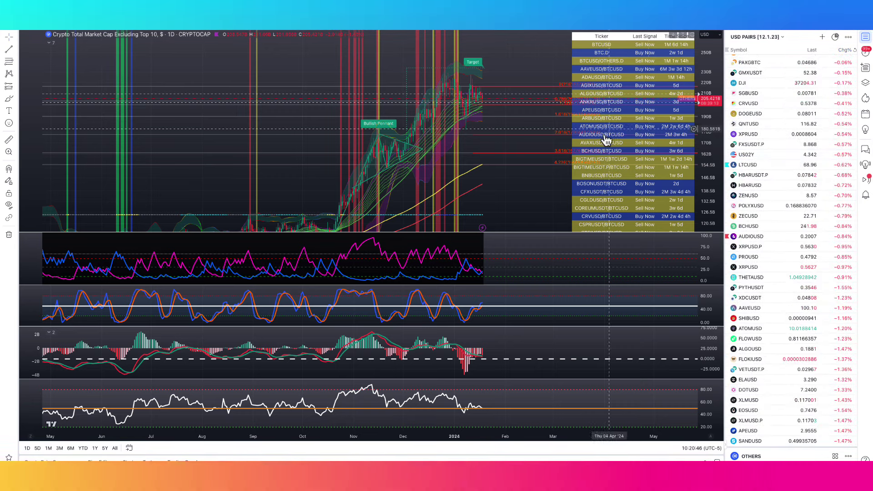
scroll(784, 221, "down", 1)
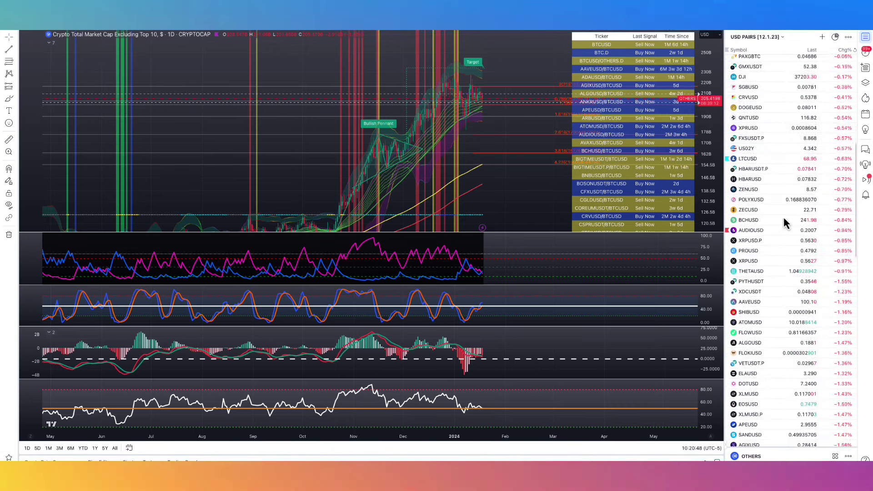
scroll(822, 107, "down", 1)
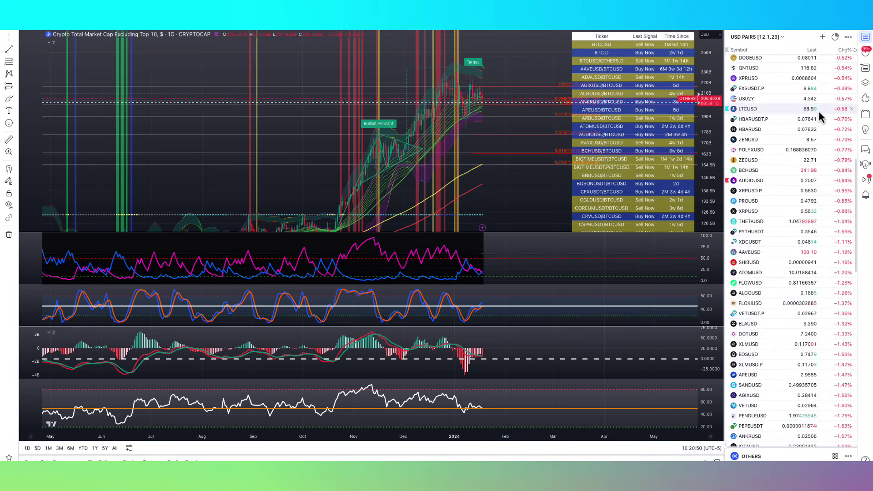
scroll(819, 111, "up", 7)
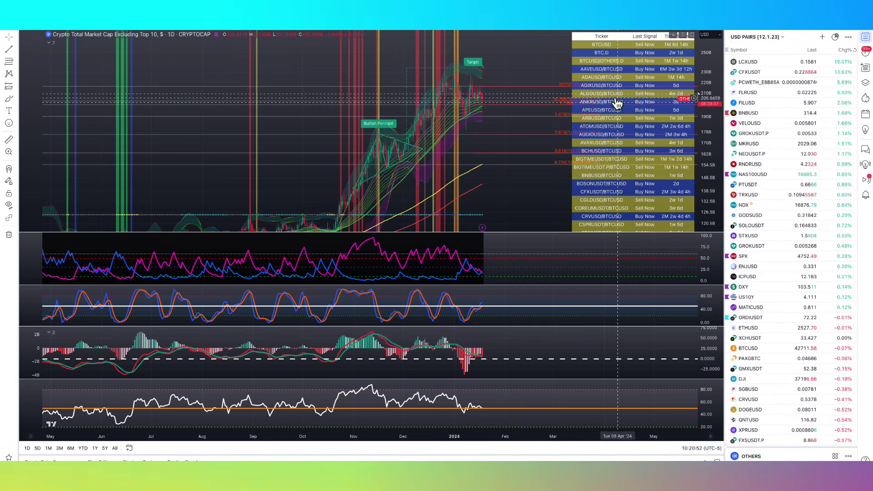